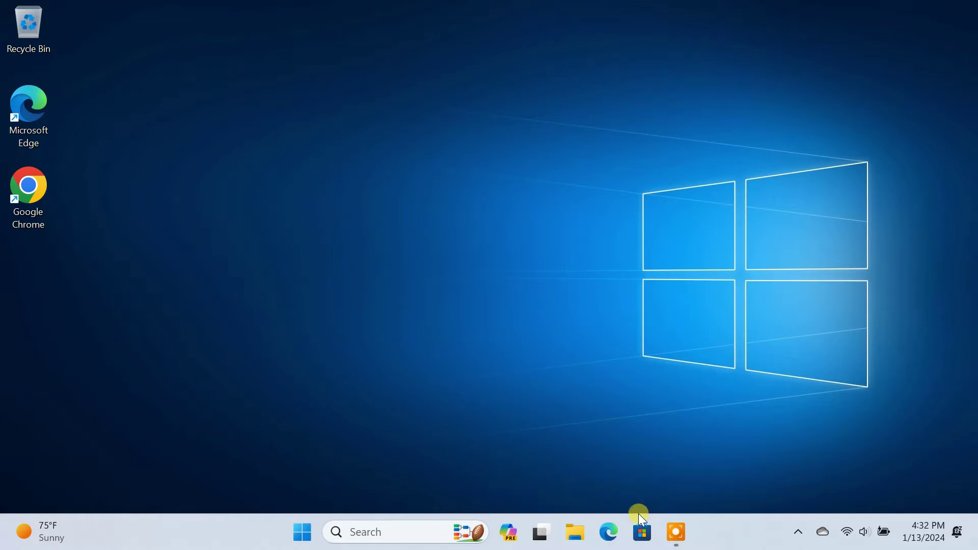
Step: Search Microsoft Store for 'dolby access' and install the Dolby Access app
left_click(642, 531)
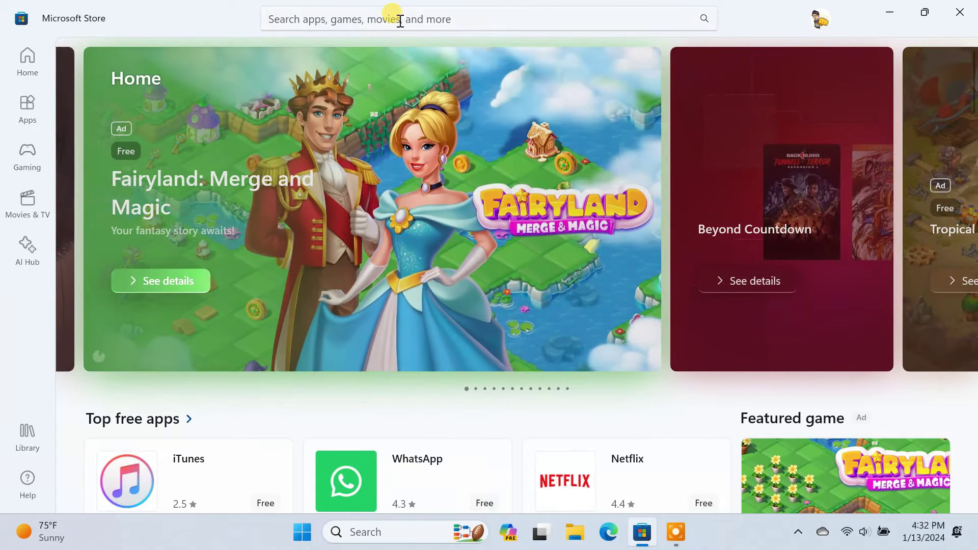
left_click(400, 21)
type("dolby access")
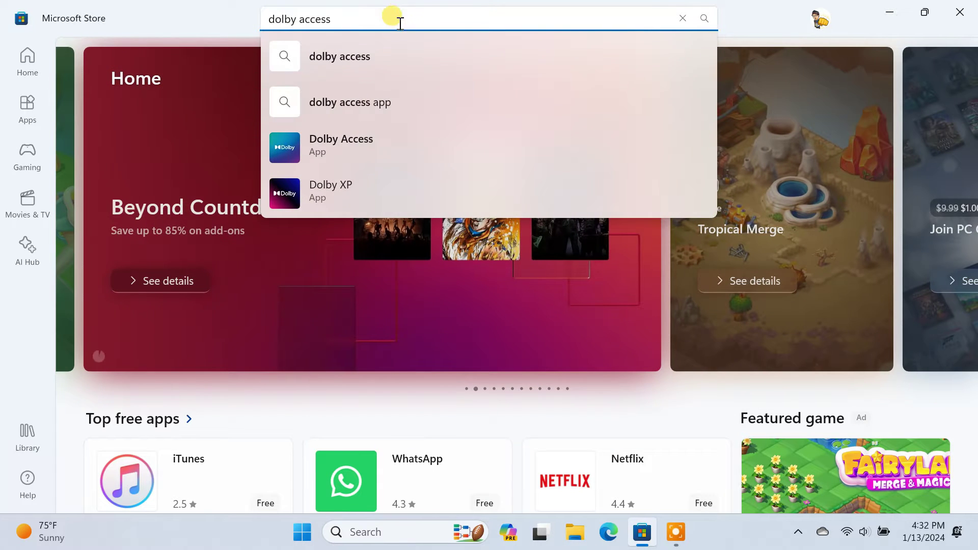
left_click(382, 149)
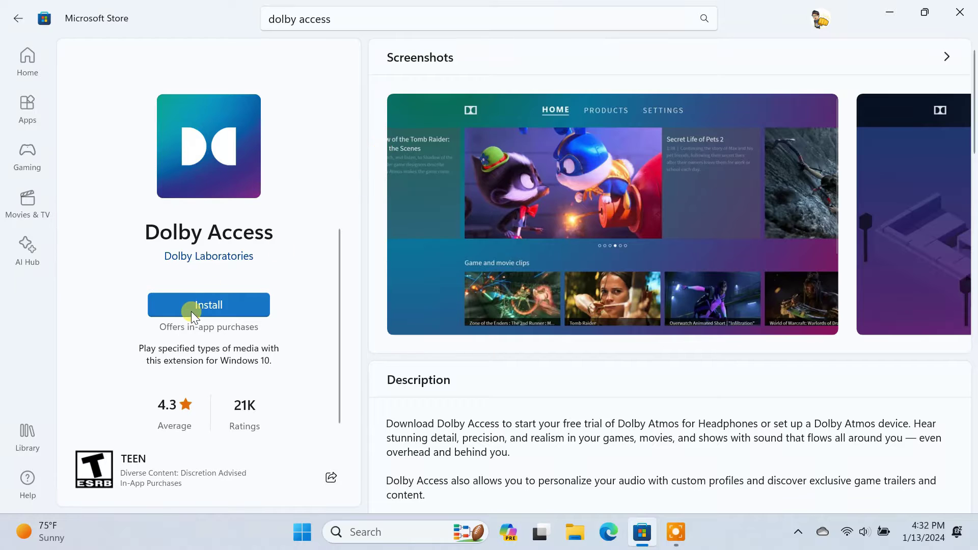
left_click(191, 310)
Step: Launch Dolby Access maximized, close the Store, and advance through the intro to the trial offer
left_click(221, 305)
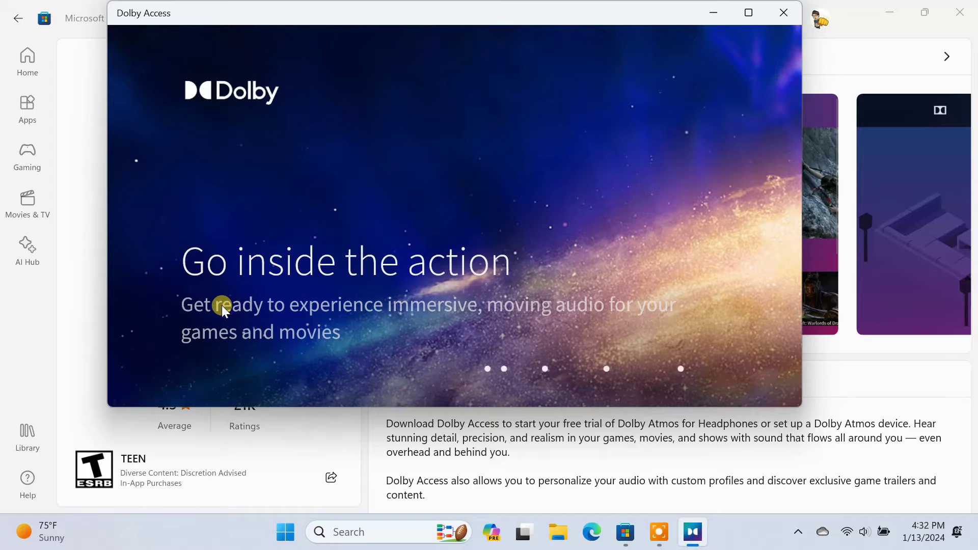
left_click(959, 12)
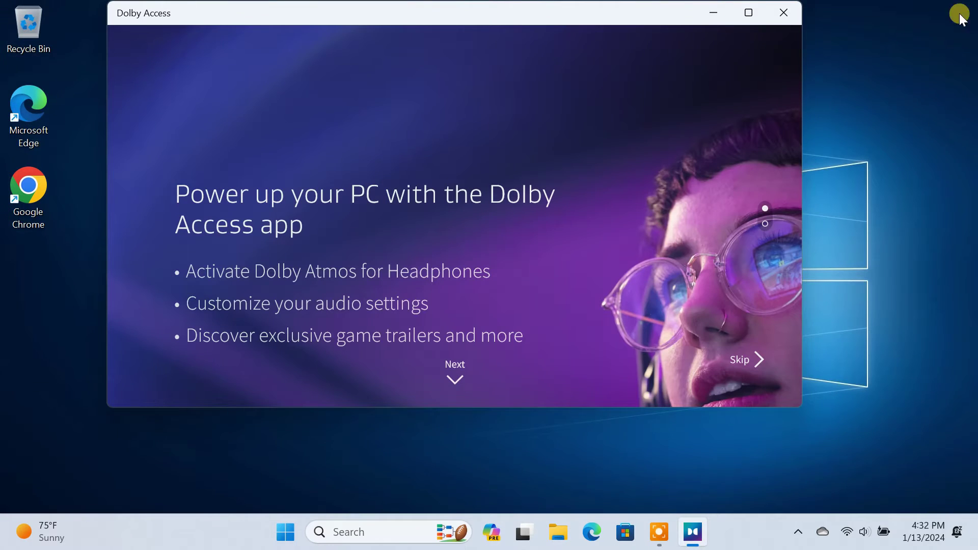
left_click(745, 13)
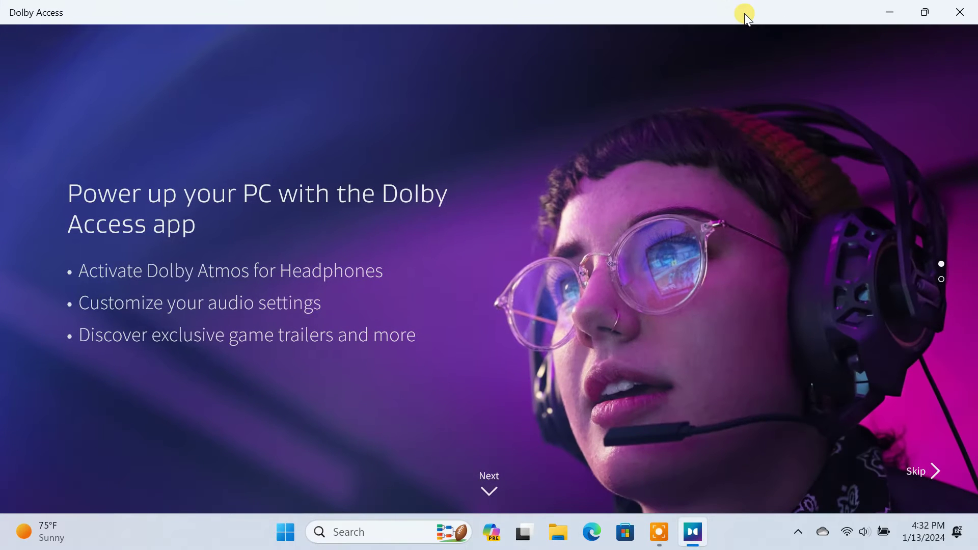
left_click(493, 475)
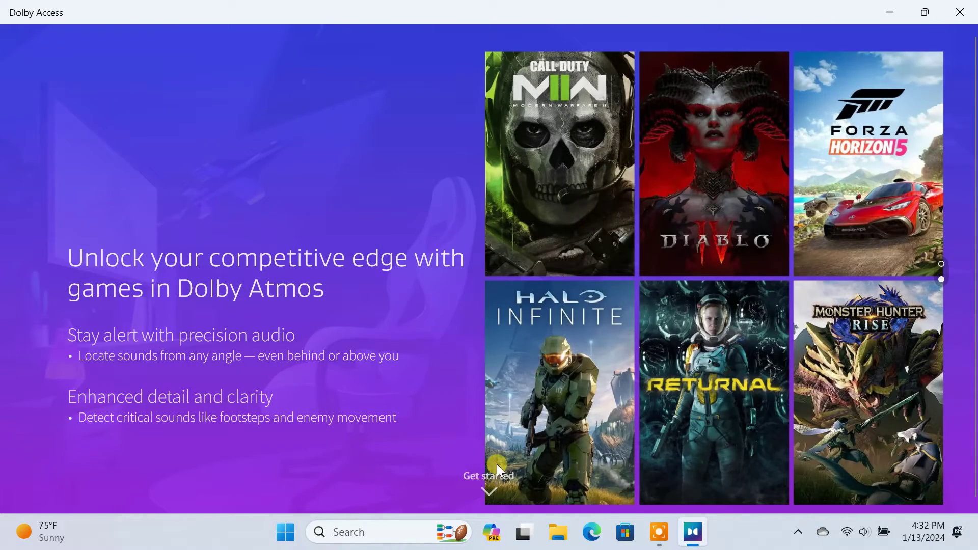
left_click(491, 474)
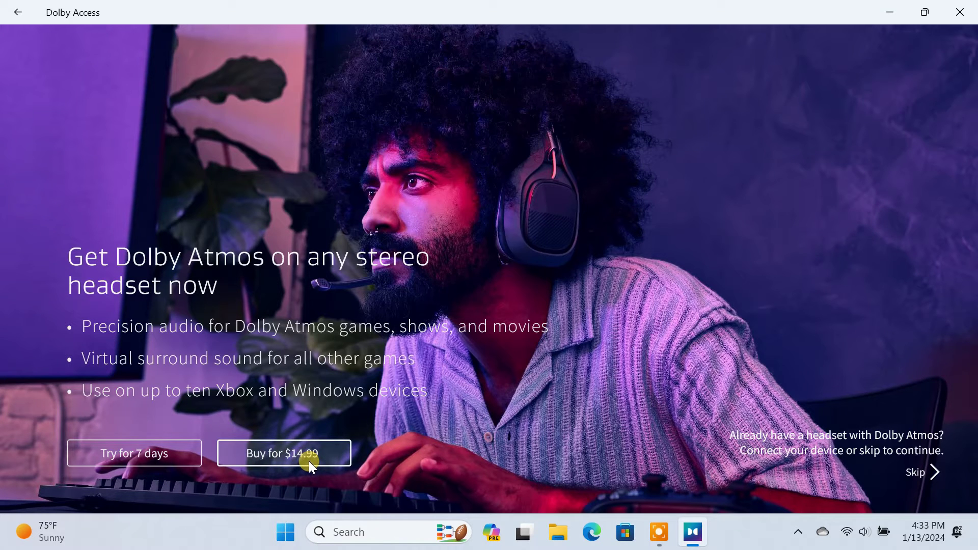
Step: Claim the 7-day free trial with the account PIN and enable Dolby Atmos for Headphones on the USB audio device
left_click(153, 454)
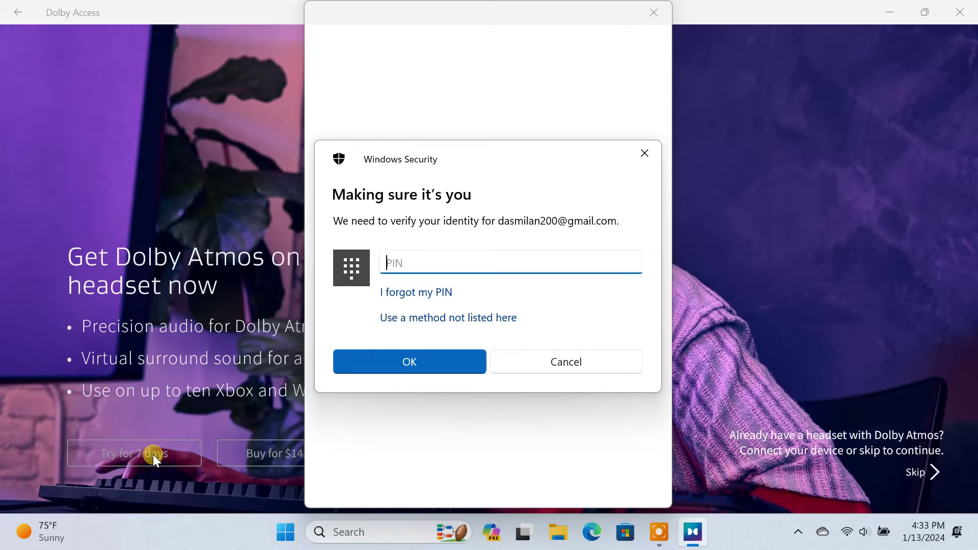
type("••••••••")
left_click(426, 358)
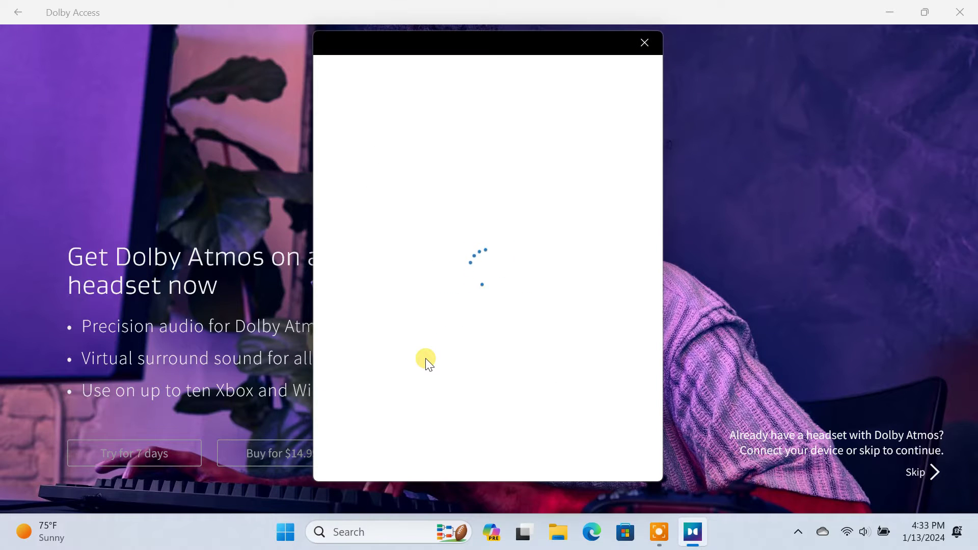
left_click(549, 458)
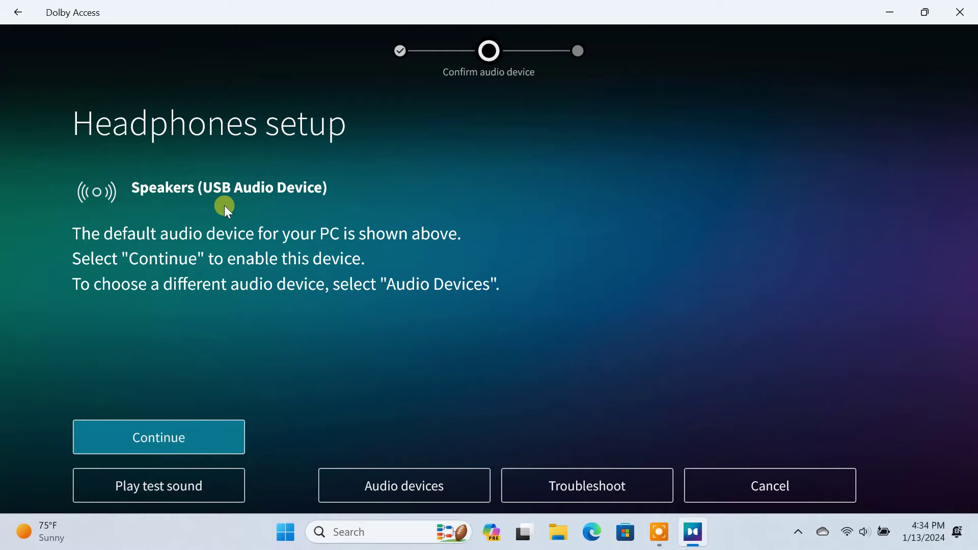
left_click(175, 436)
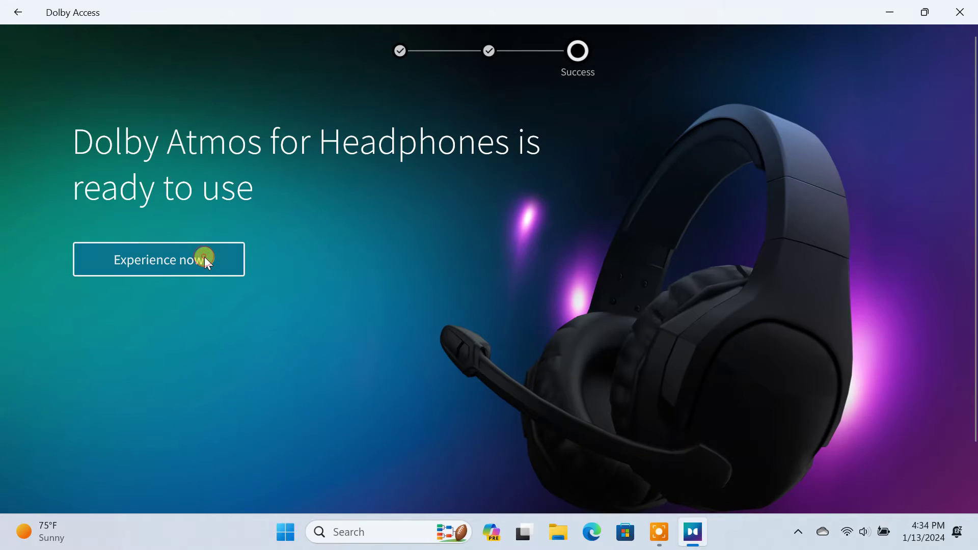
left_click(203, 256)
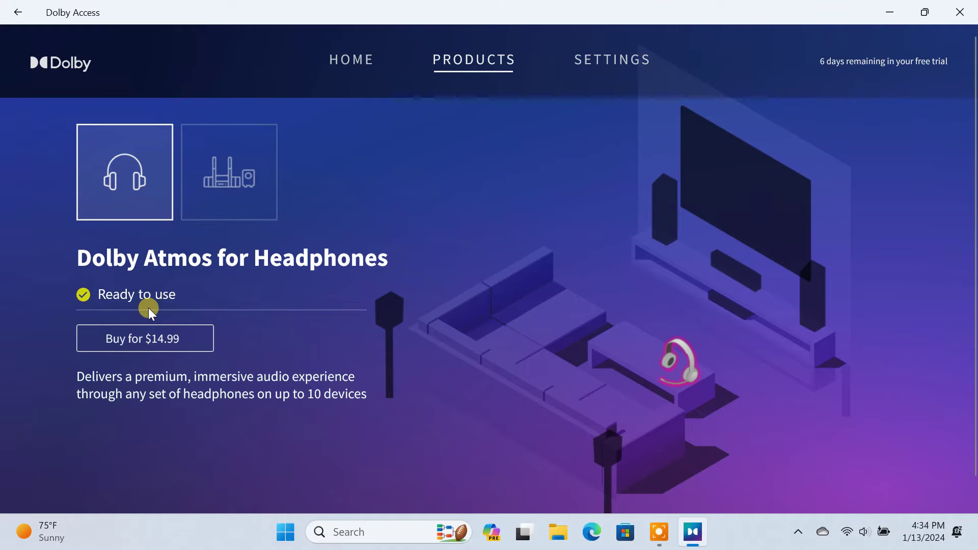
Step: Try the Dolby Atmos for home theater setup with the USB speakers
left_click(225, 190)
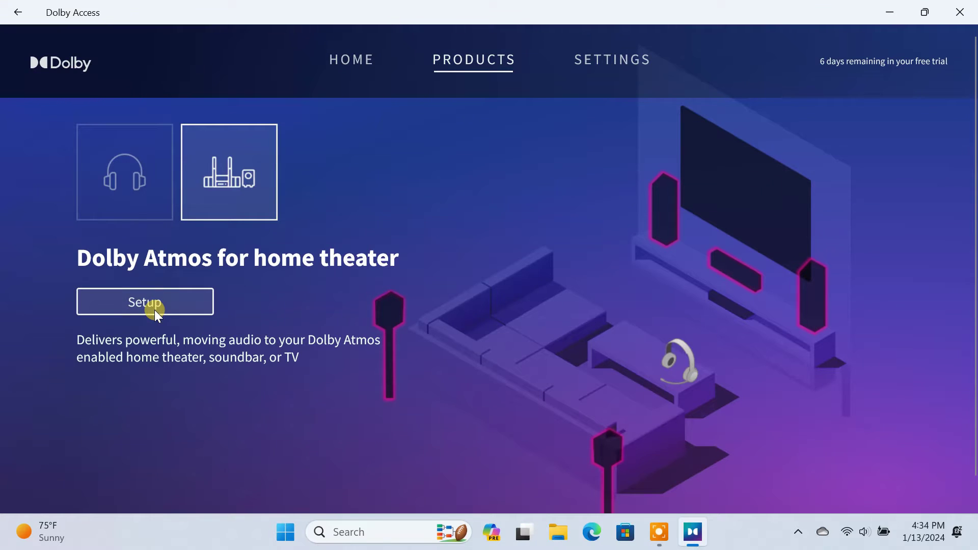
left_click(154, 310)
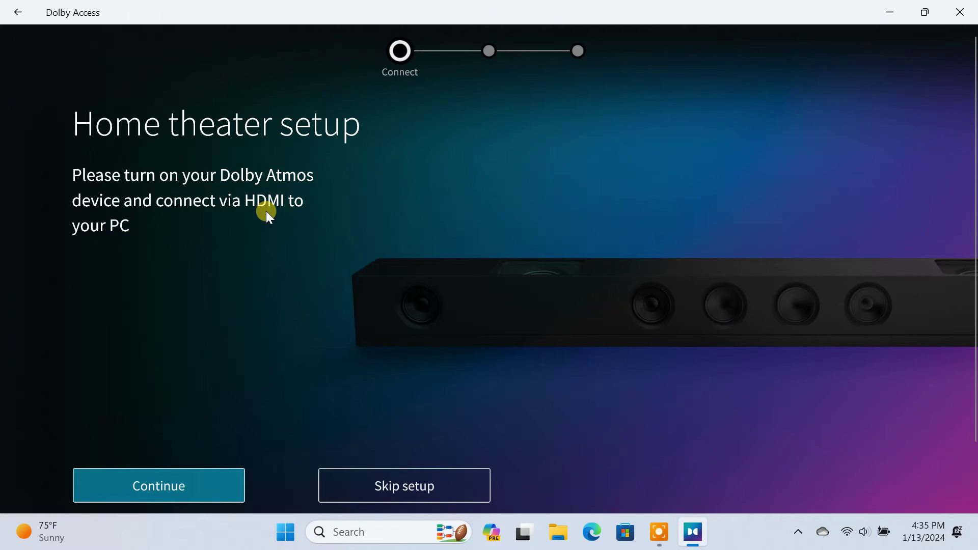
left_click(154, 482)
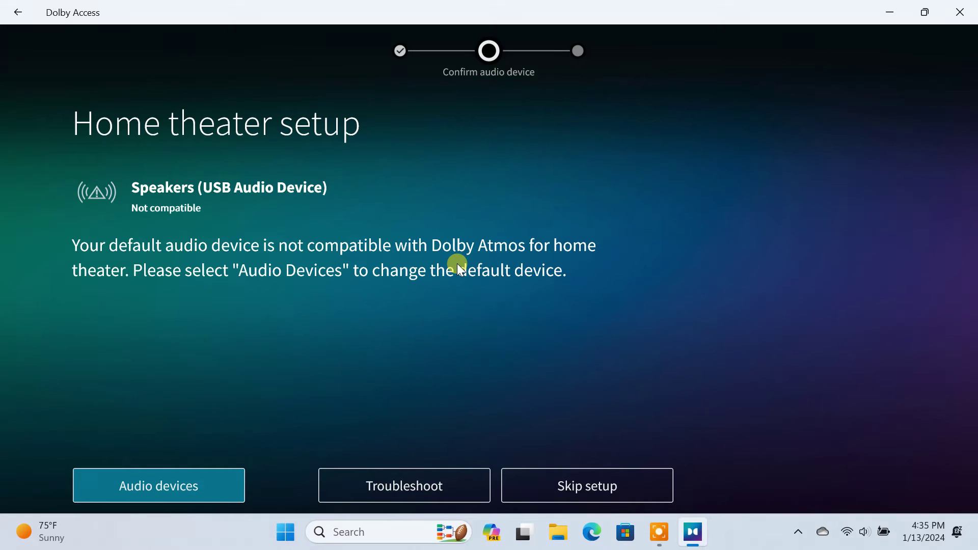
Step: Back out of home theater setup, reselect Dolby Atmos for Headphones, and minimize Dolby Access
left_click(14, 14)
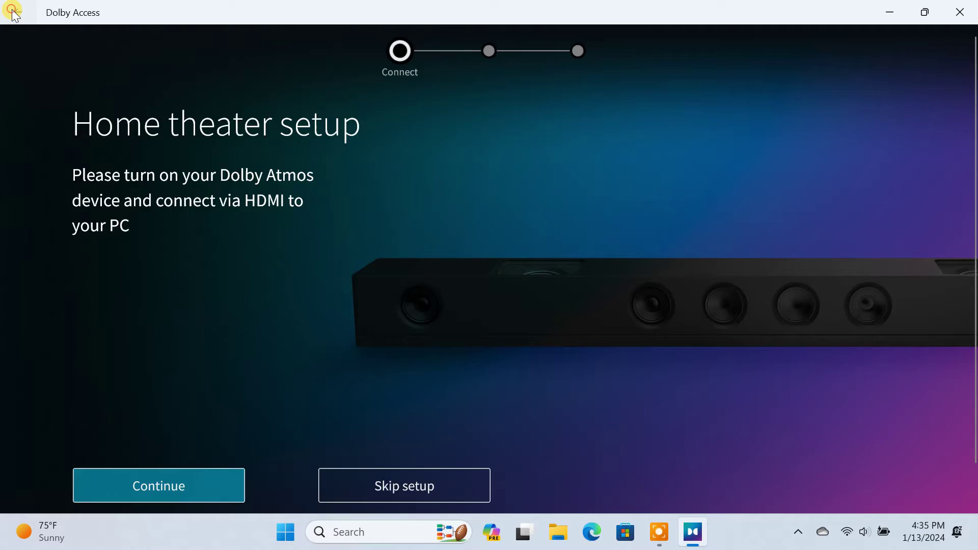
left_click(14, 14)
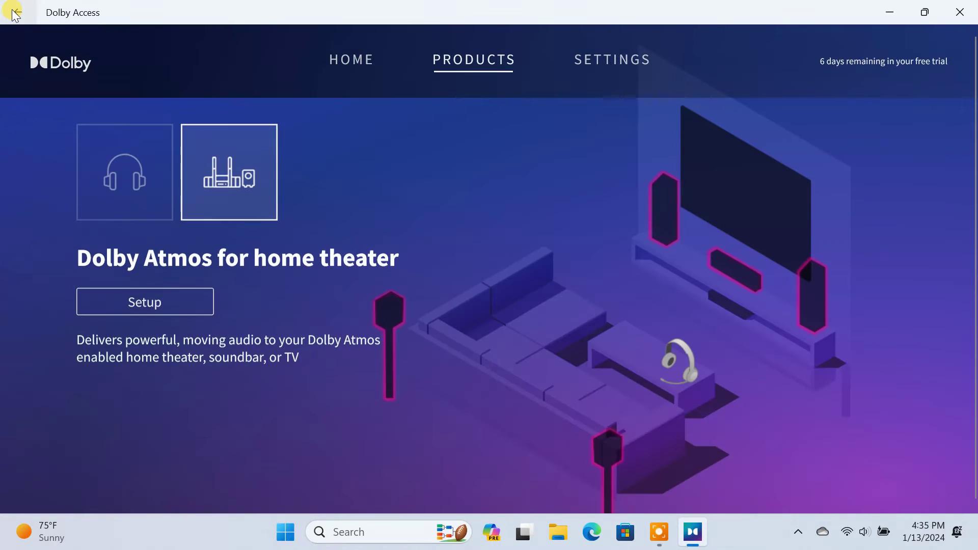
left_click(133, 172)
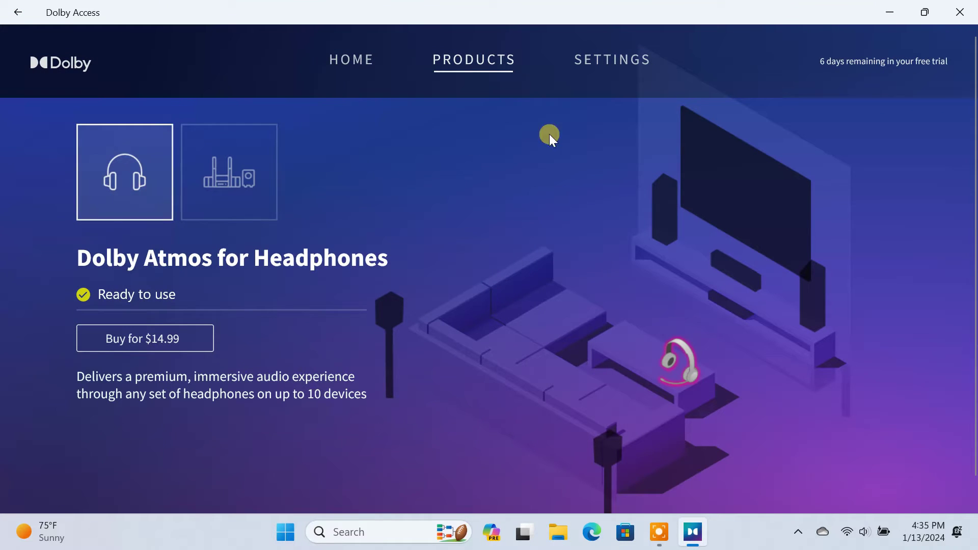
left_click(886, 12)
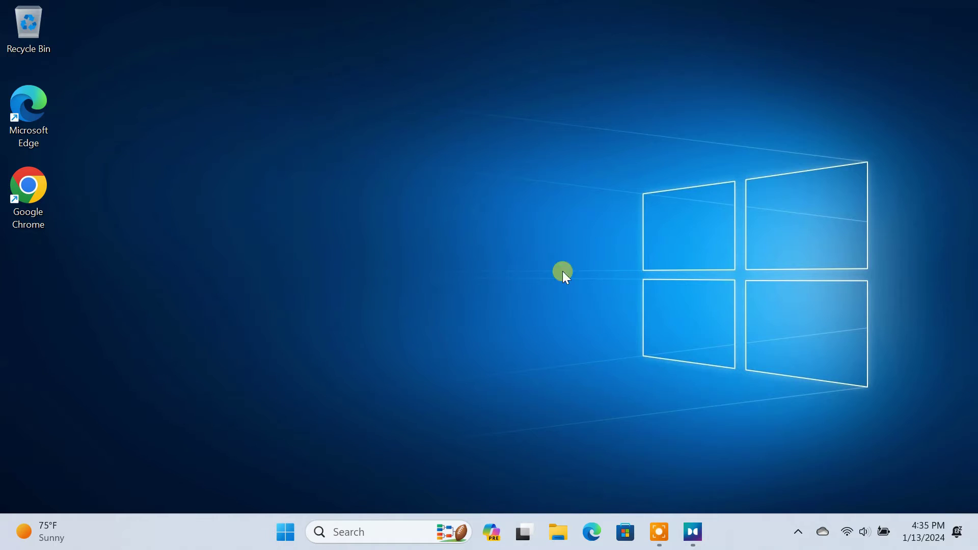
Step: Open Settings from Start, go to System > Sound, and scroll down to More sound settings
left_click(285, 532)
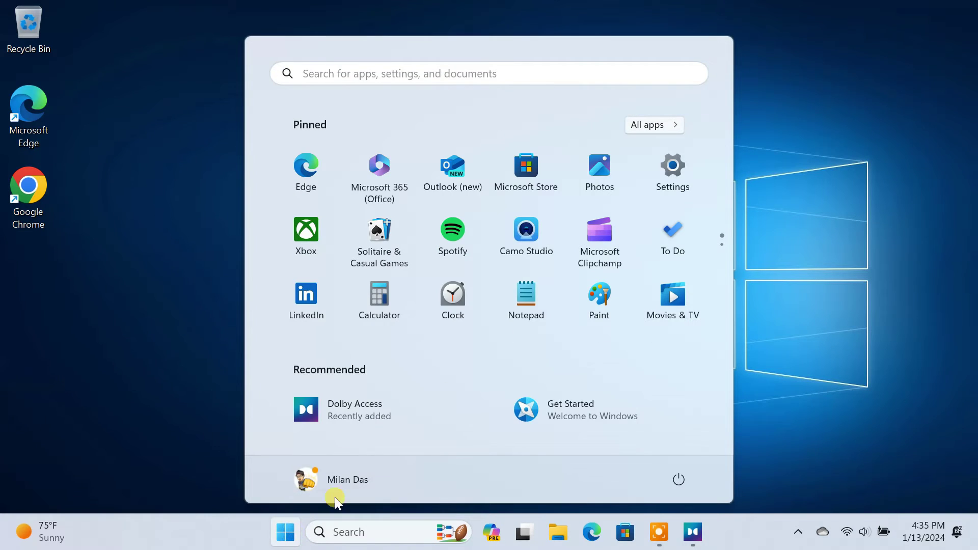
left_click(687, 164)
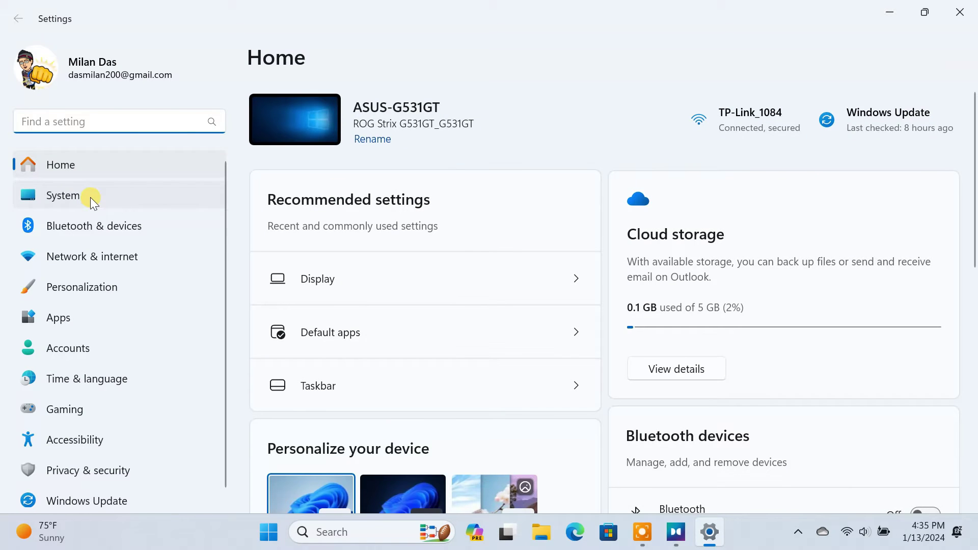
left_click(90, 197)
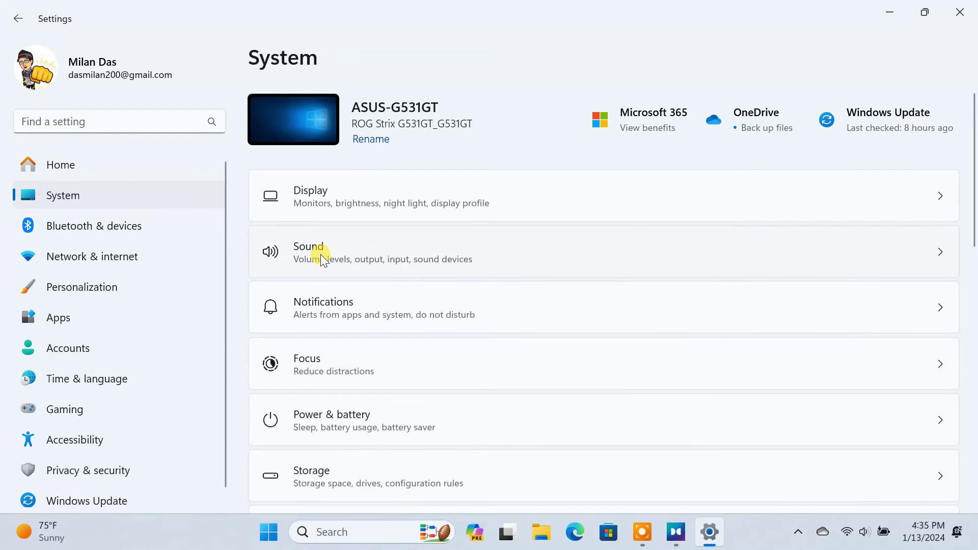
left_click(321, 256)
scroll(323, 258, "down", 6)
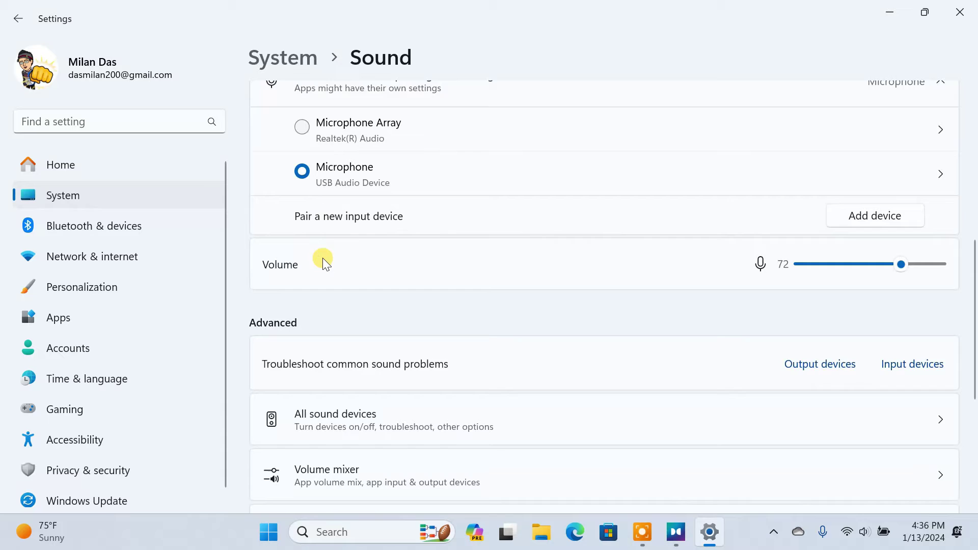
scroll(323, 258, "down", 5)
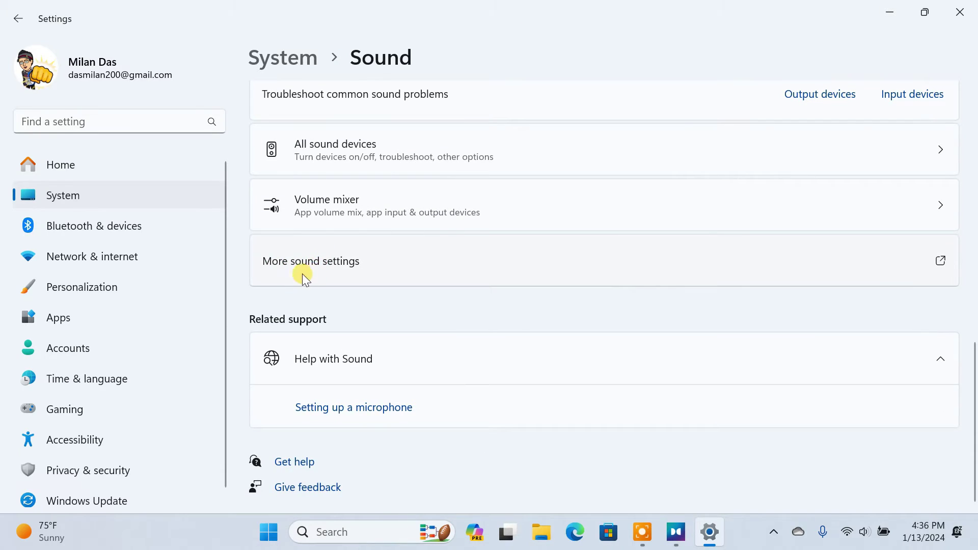
Step: Open the classic Sound panel and bring up options for the USB Audio Device speakers
left_click(316, 272)
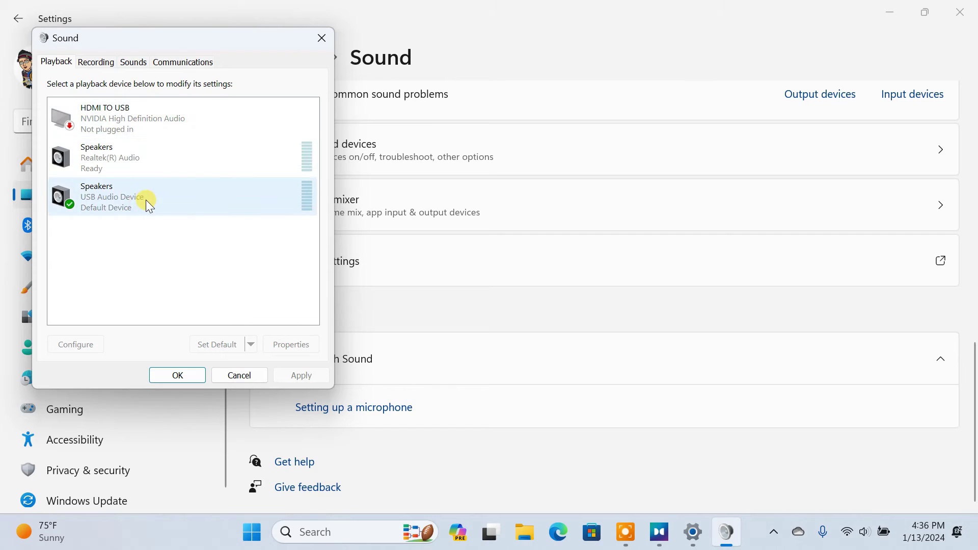
left_click(97, 197)
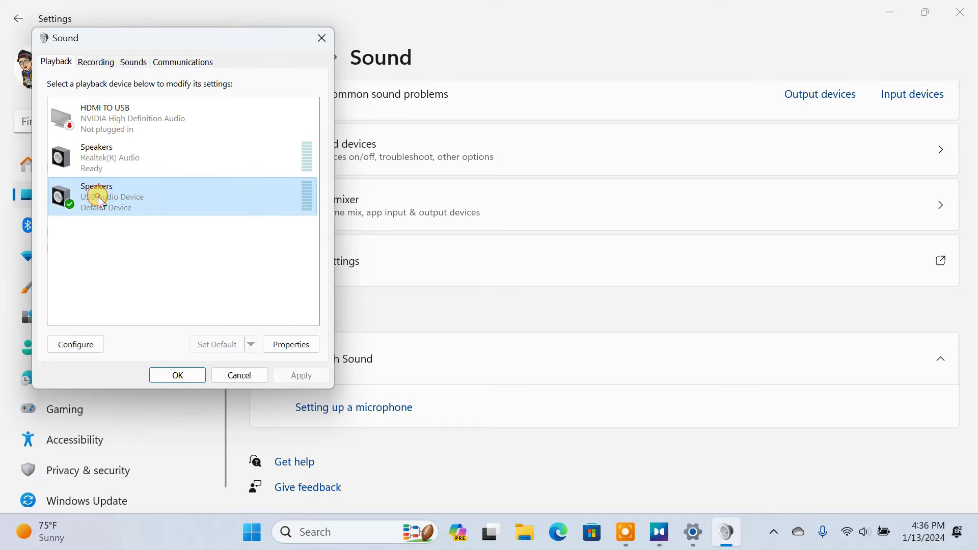
right_click(143, 205)
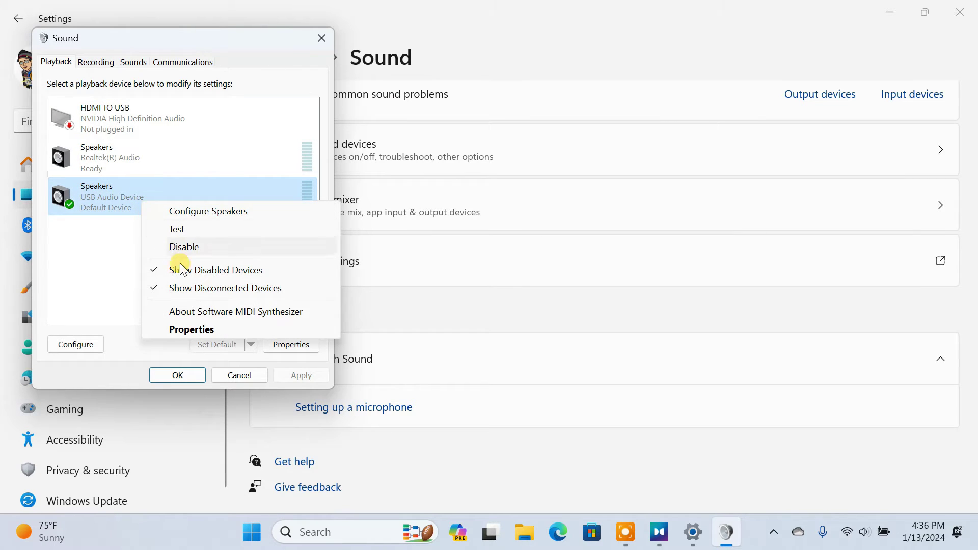
Step: Set the USB speakers' spatial sound format to Dolby Atmos for Headphones and apply it
left_click(222, 328)
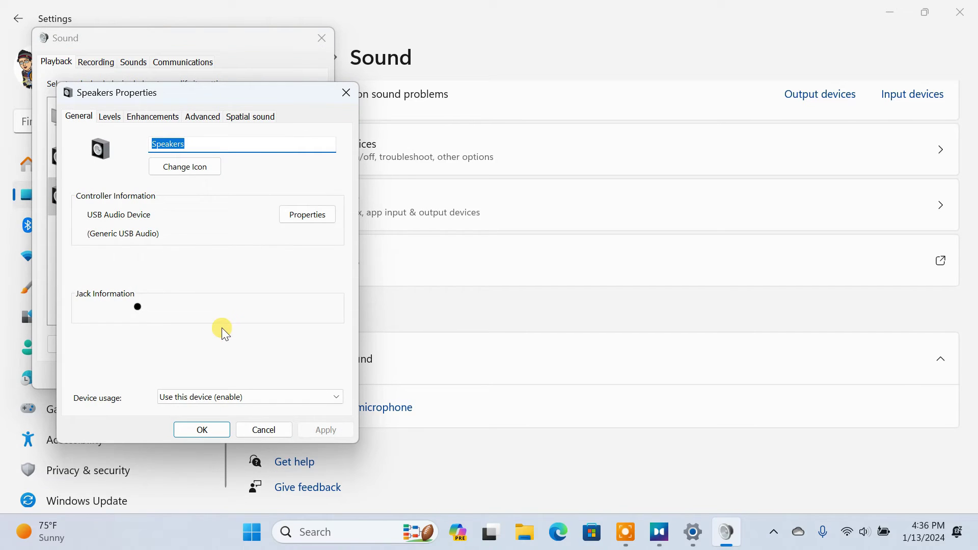
left_click(264, 121)
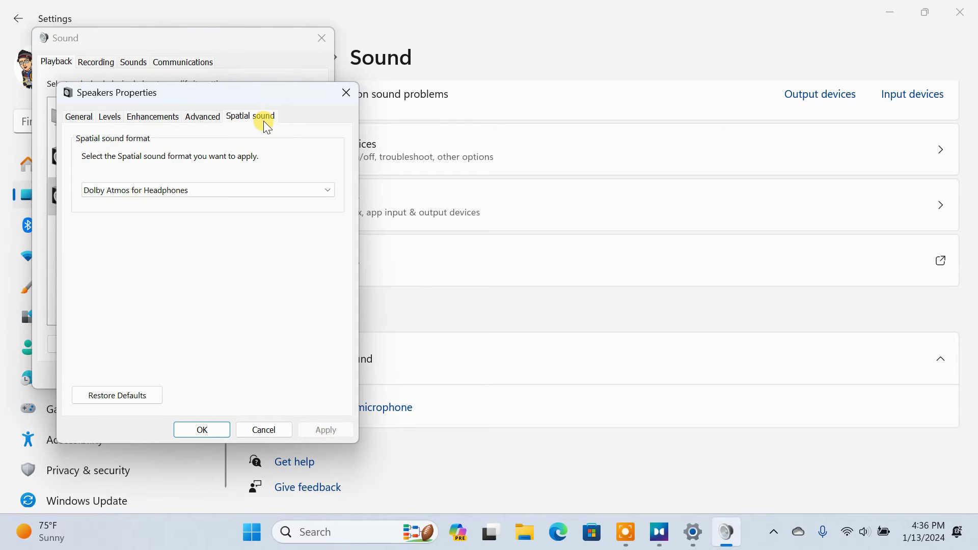
left_click(204, 187)
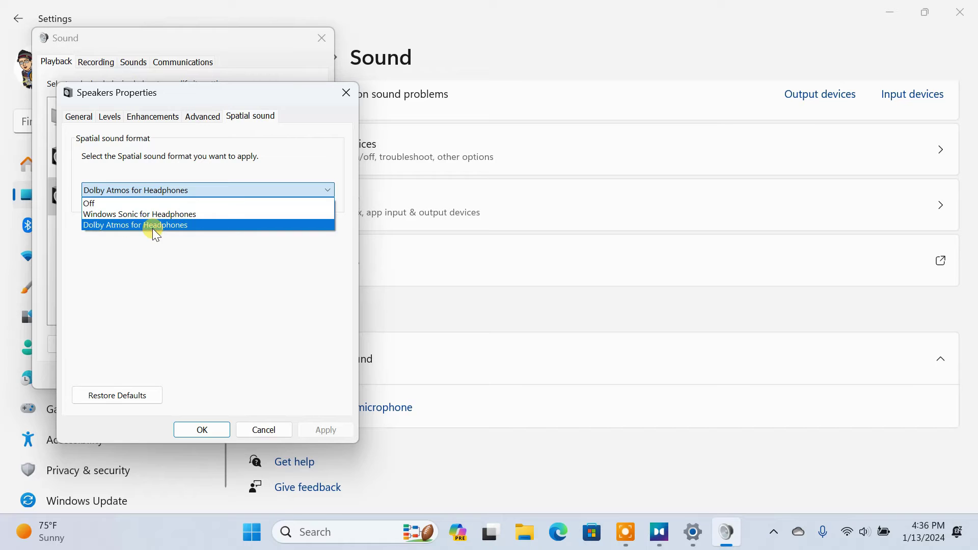
left_click(130, 227)
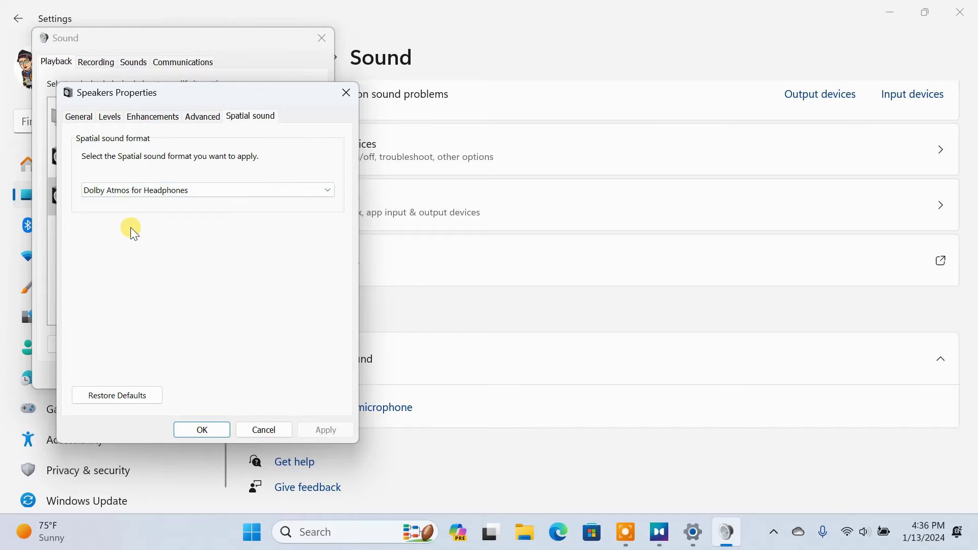
left_click(209, 422)
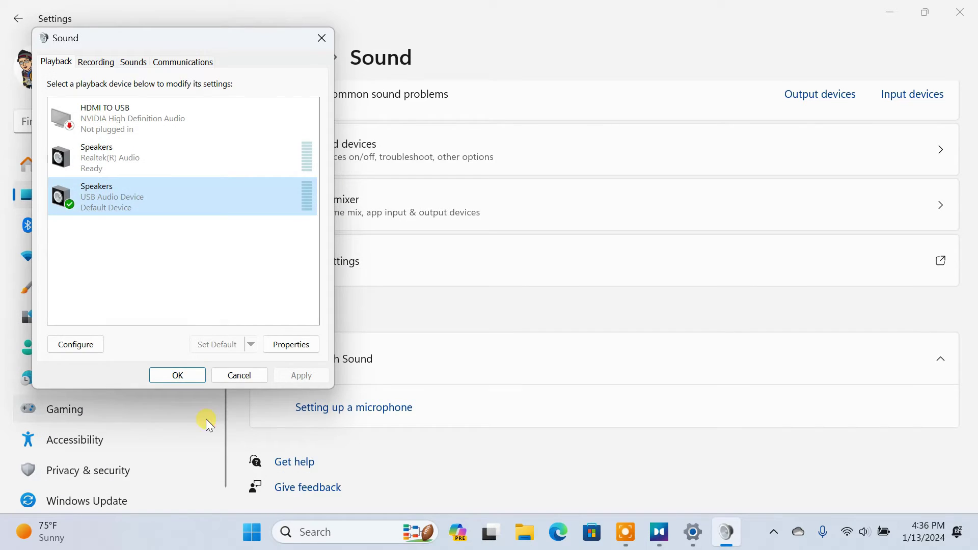
Step: Close the Sound dialog and Settings, and bring Dolby Access back up
left_click(189, 373)
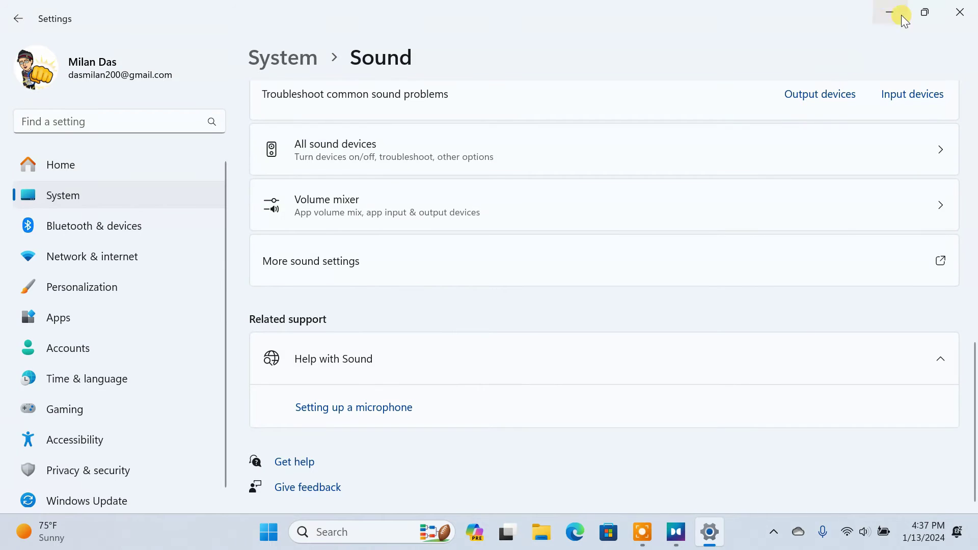
left_click(948, 7)
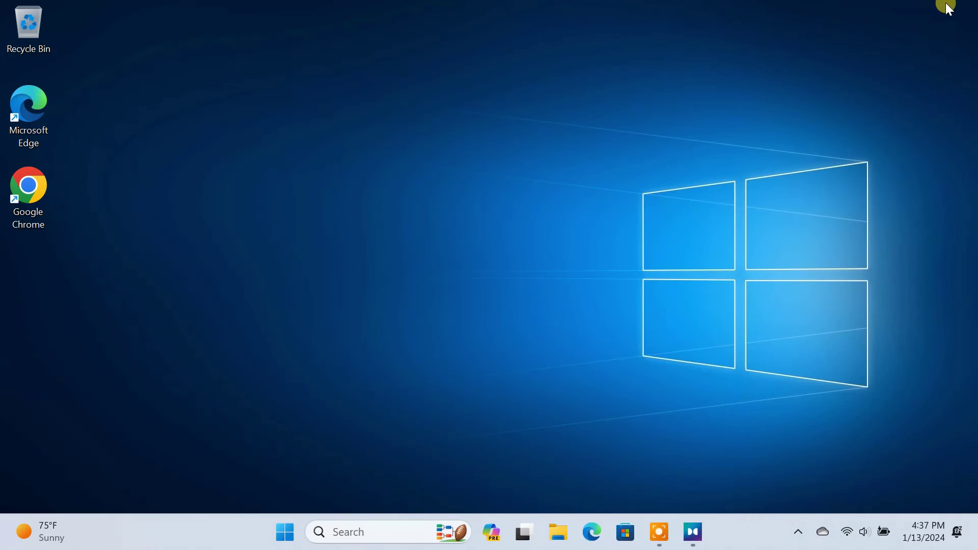
left_click(693, 534)
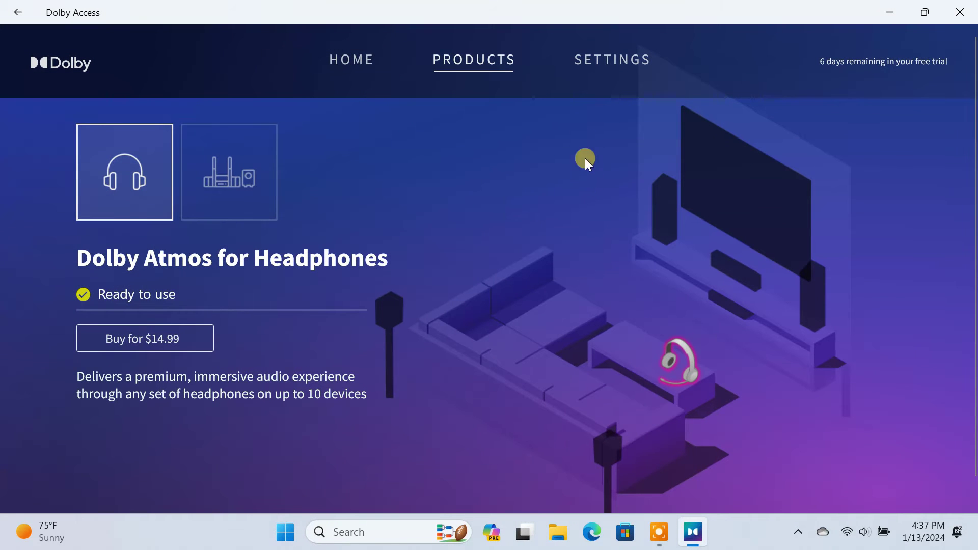
Step: Browse the Game, Movie, Music and Voice sound profiles in Dolby Access settings
left_click(595, 69)
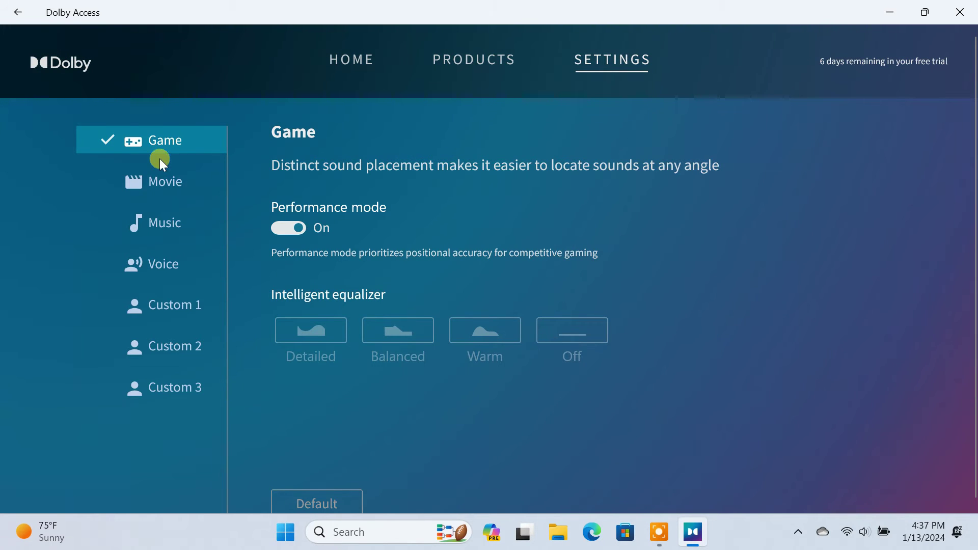
left_click(182, 180)
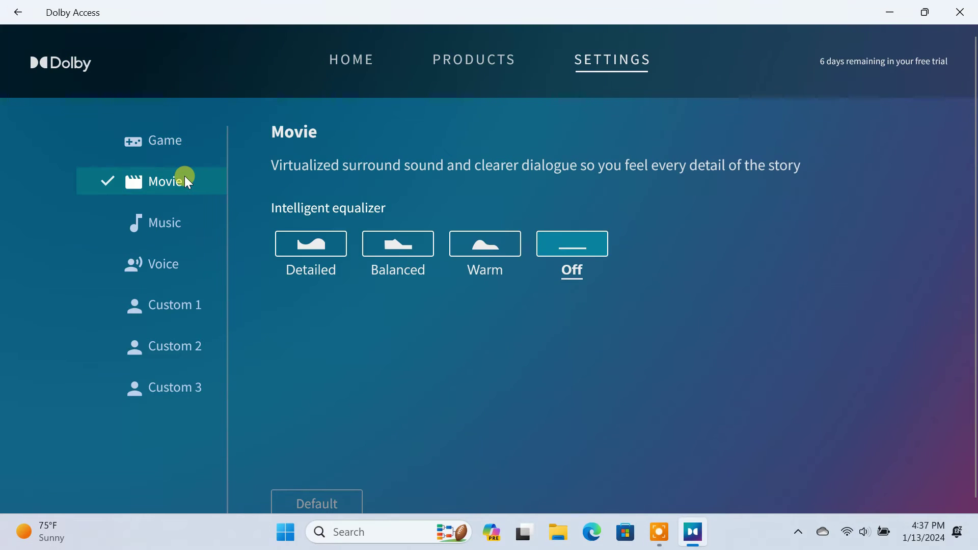
left_click(189, 222)
left_click(188, 266)
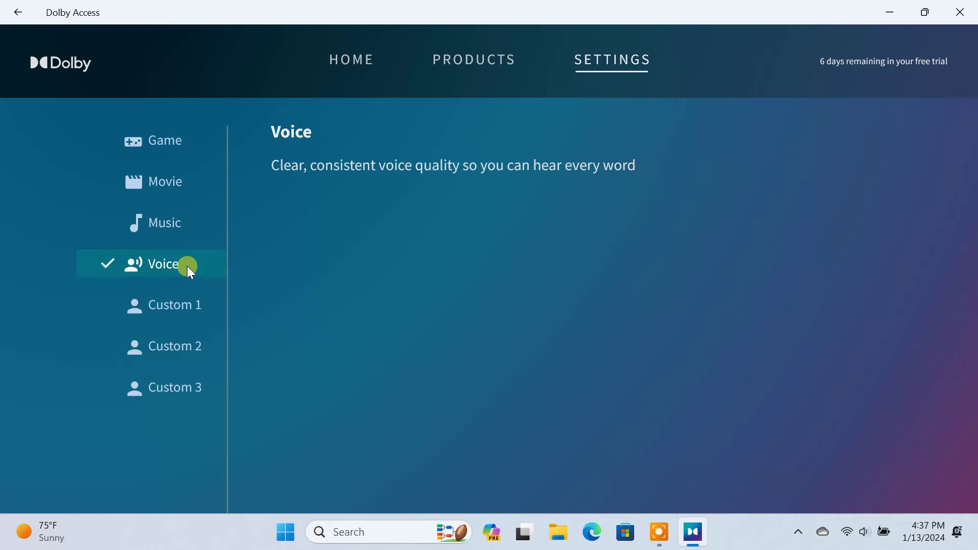
Step: Select Custom 1 and try the 32, 64 and 125 Hz bands, returning 32 Hz to 0 dB
left_click(194, 307)
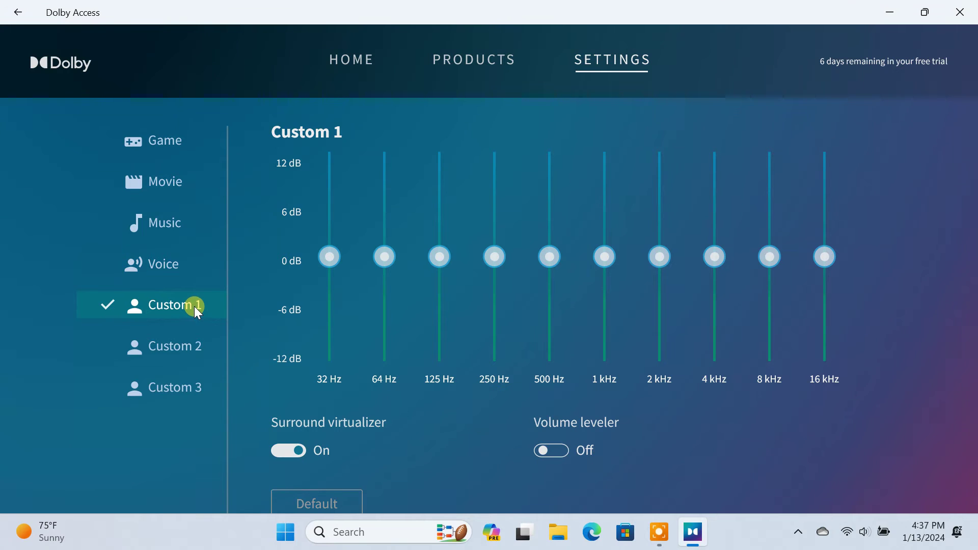
left_click_drag(330, 256, 329, 193)
left_click_drag(384, 256, 391, 200)
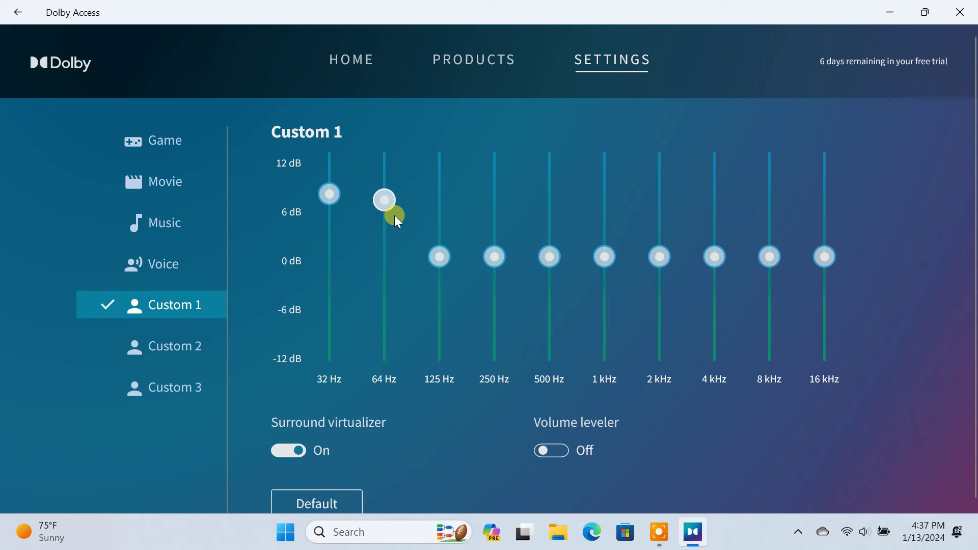
left_click_drag(439, 257, 443, 299)
left_click_drag(335, 210, 327, 260)
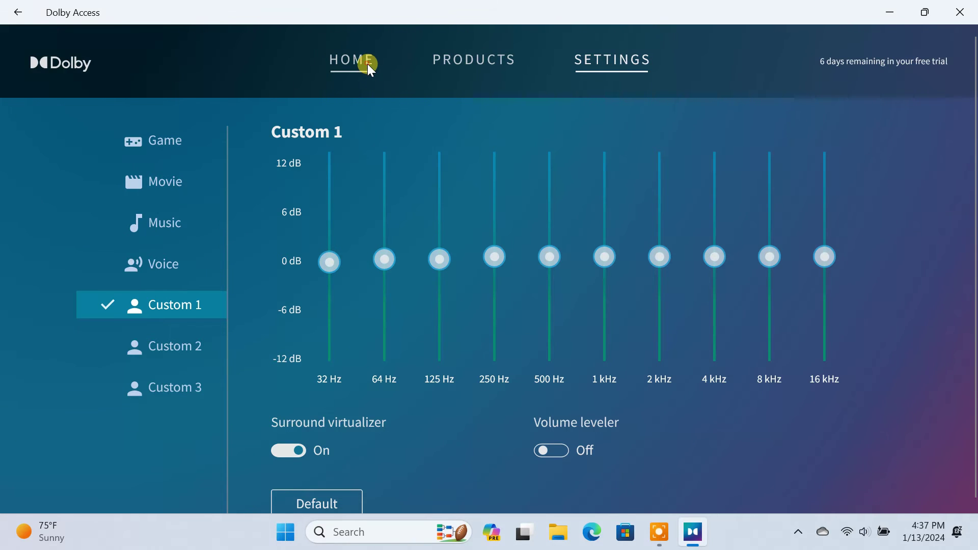
Step: Browse the Home page demos, play the theHunter: Call of the Wild trailer, then go back Home
left_click(368, 63)
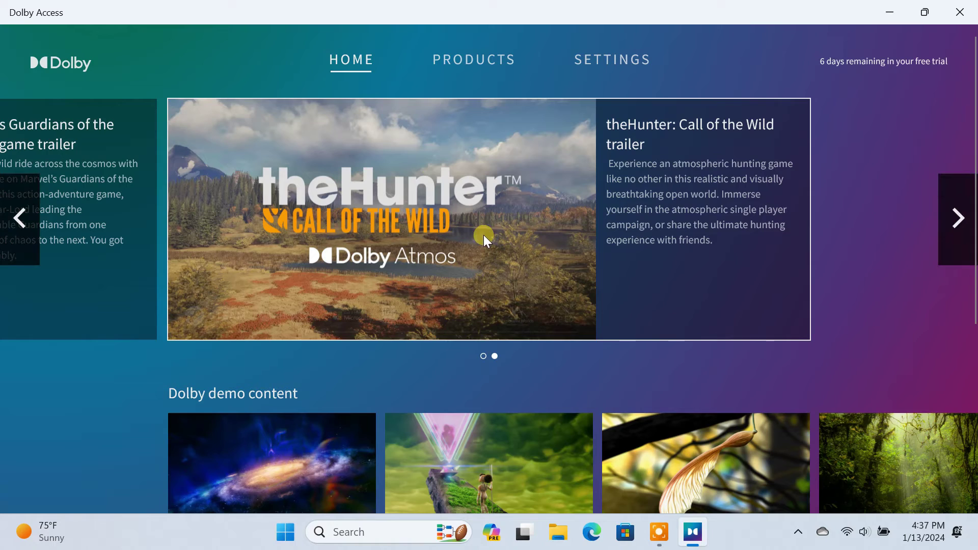
scroll(588, 365, "down", 3)
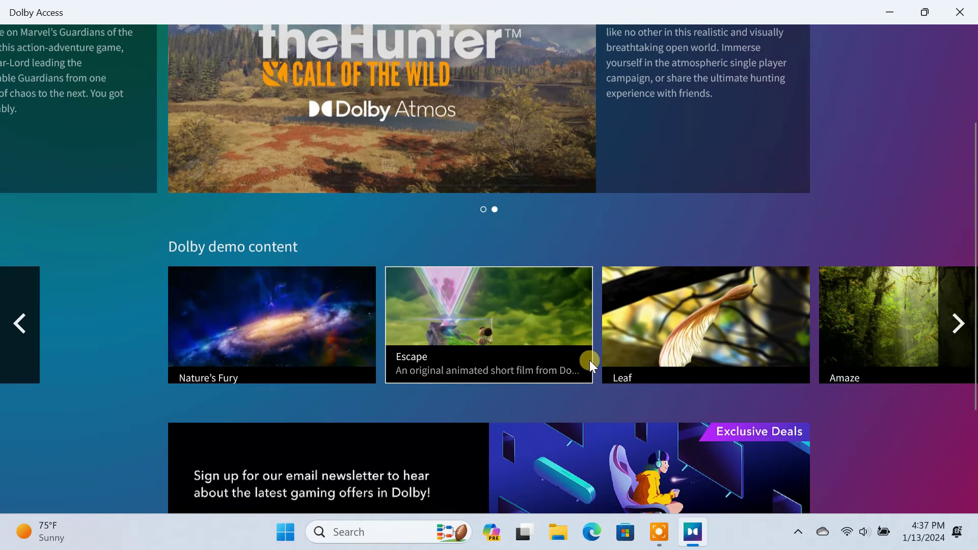
left_click(958, 323)
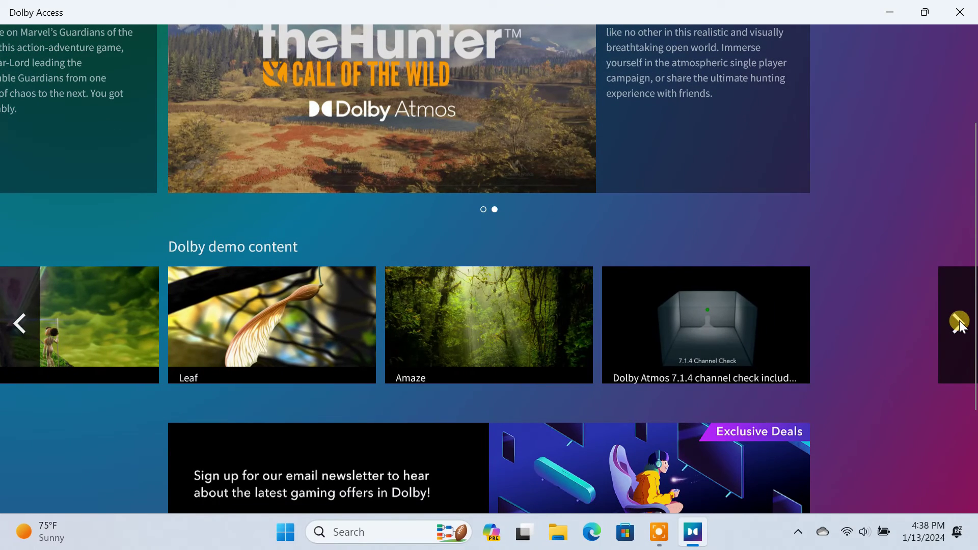
scroll(943, 324, "up", 3)
left_click(427, 231)
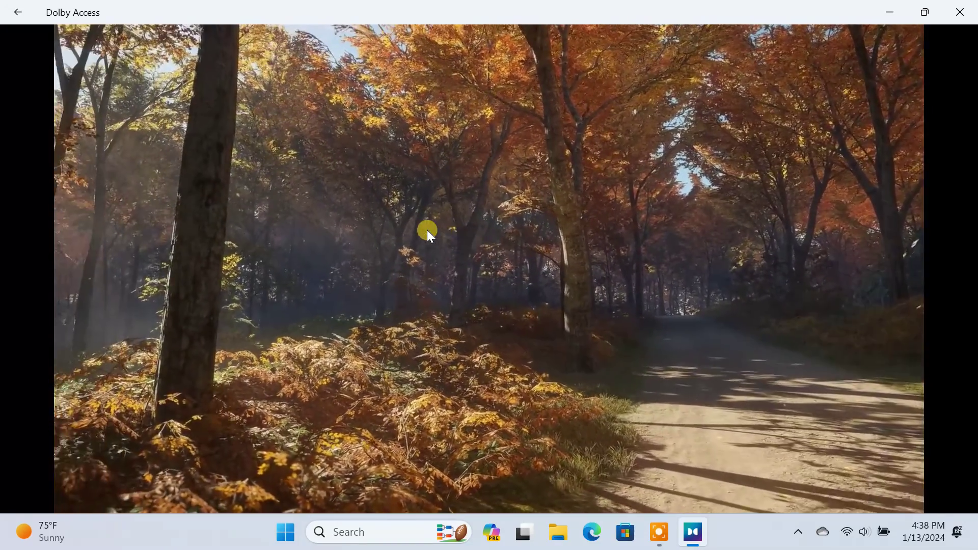
mouse_move(967, 81)
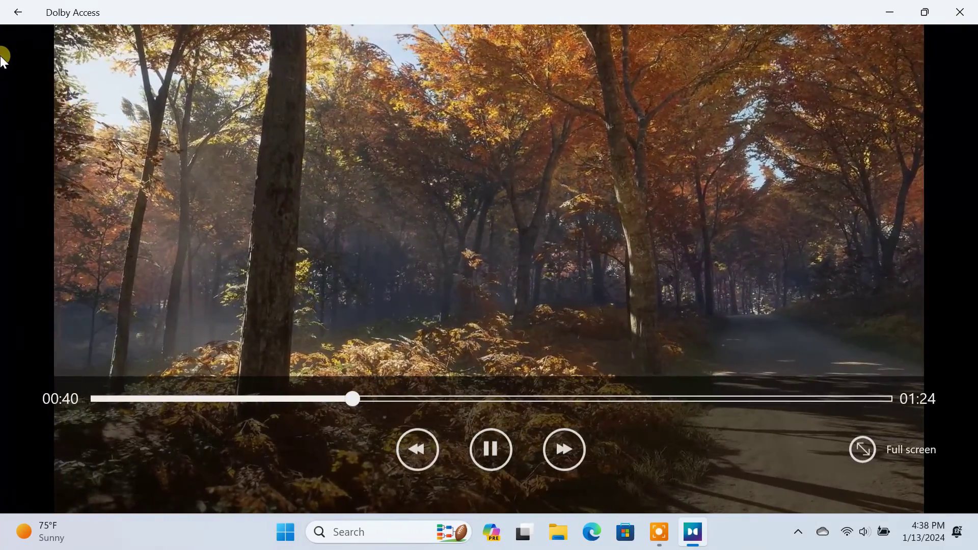
left_click(17, 12)
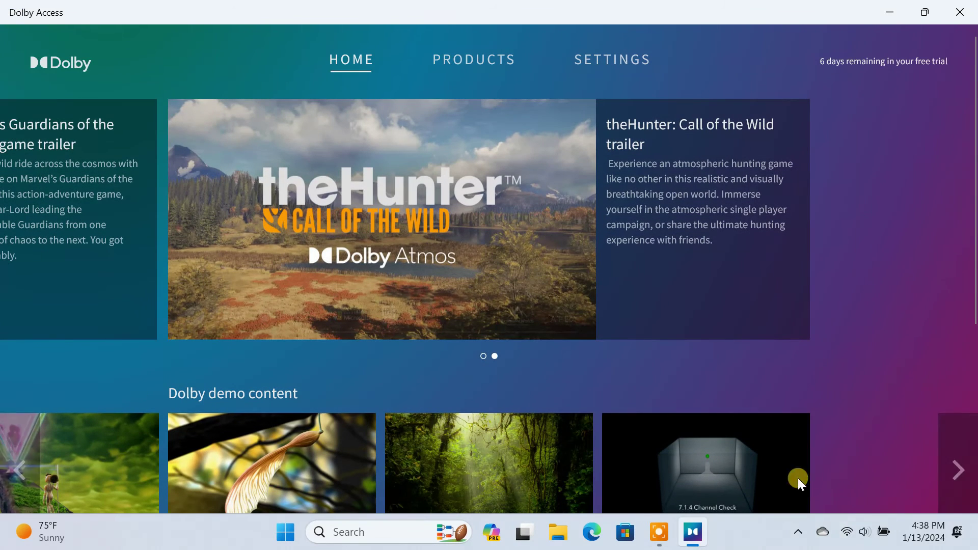